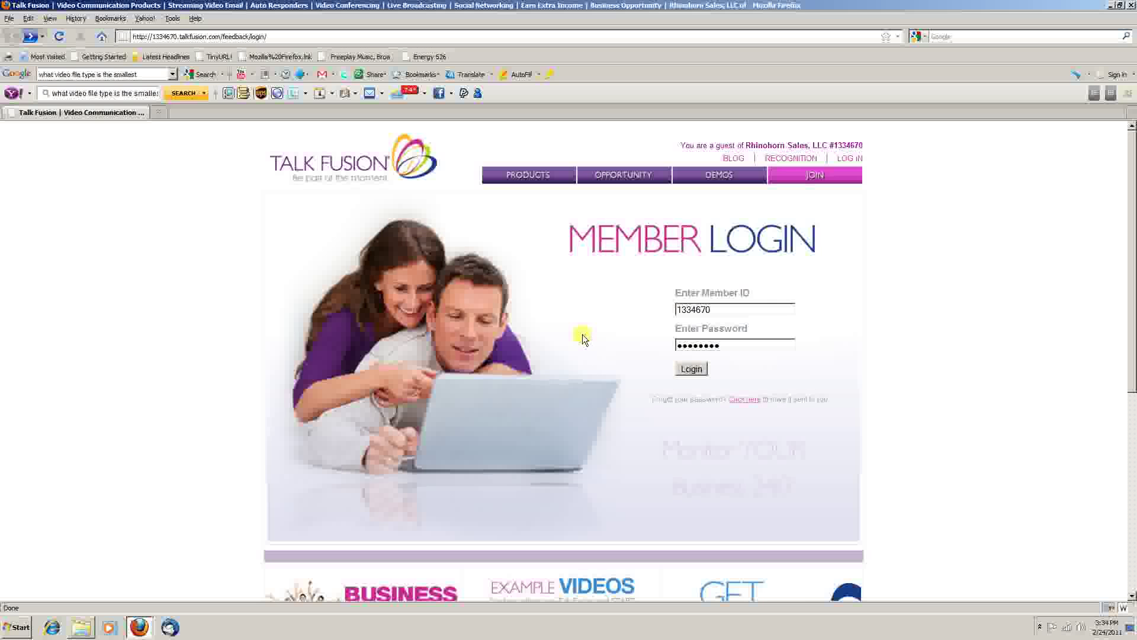
Log in to the member account and go to the Video Communication Center home page.
left_click(685, 370)
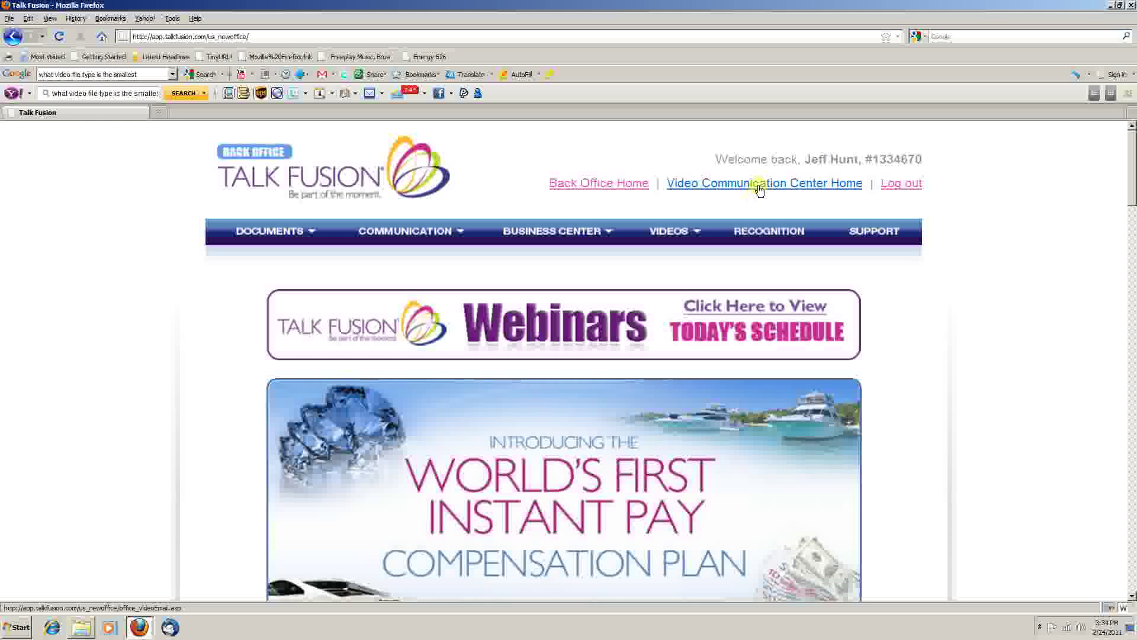
left_click(758, 186)
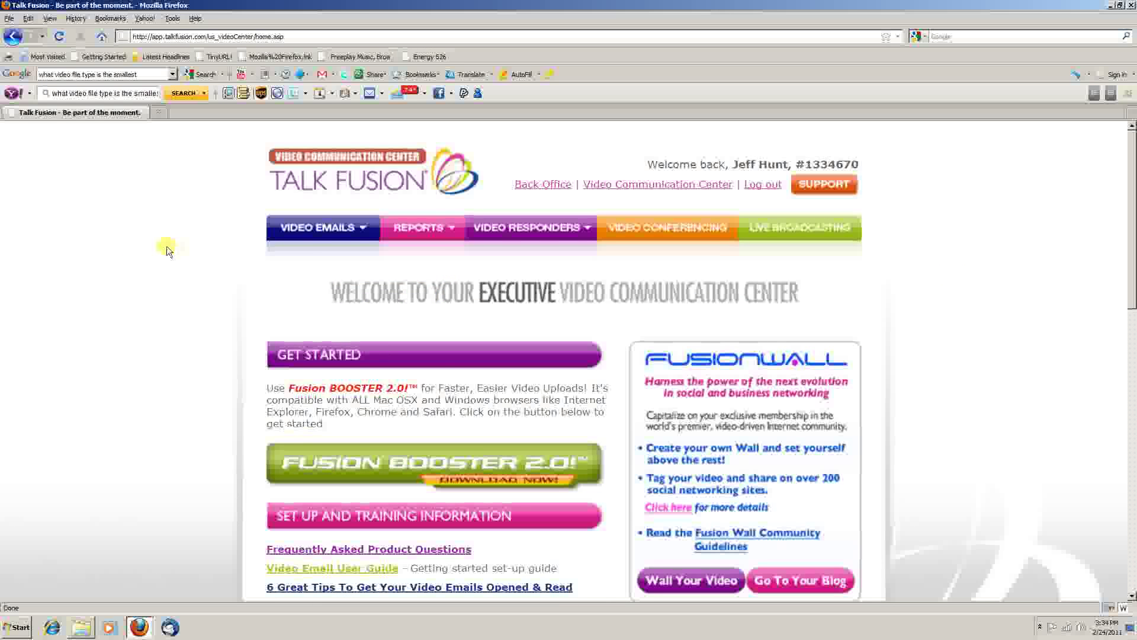
Choose Create Video Emails from the VIDEO EMAILS menu to start a new video email.
mouse_move(313, 231)
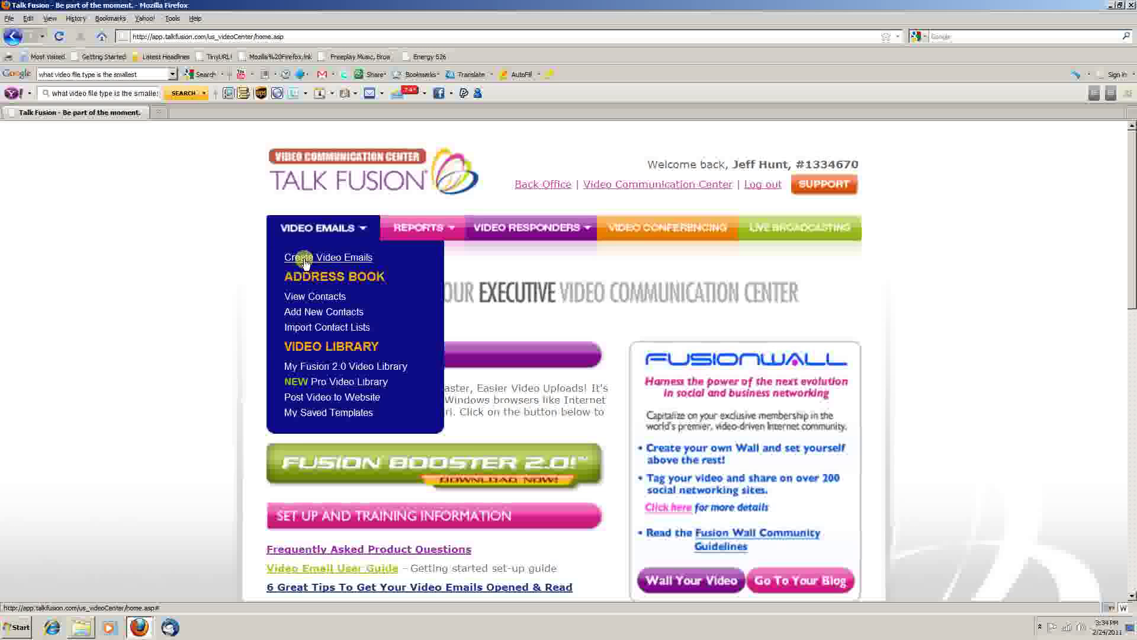
left_click(329, 258)
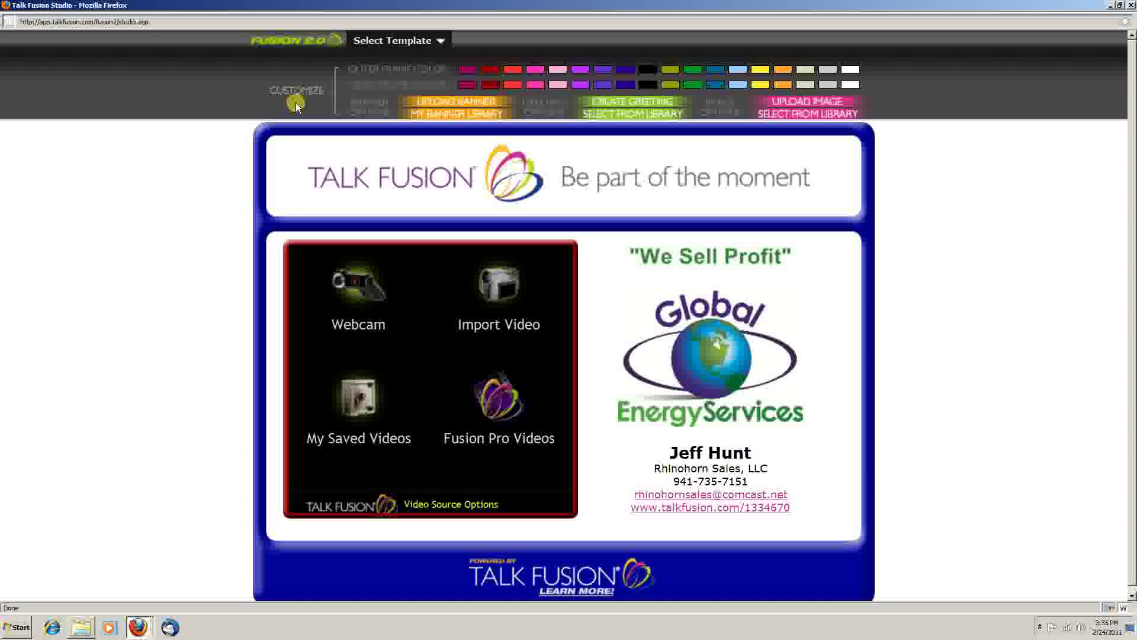
Apply the saved Weather Prepared template, then bring the saved templates list back up.
mouse_move(391, 41)
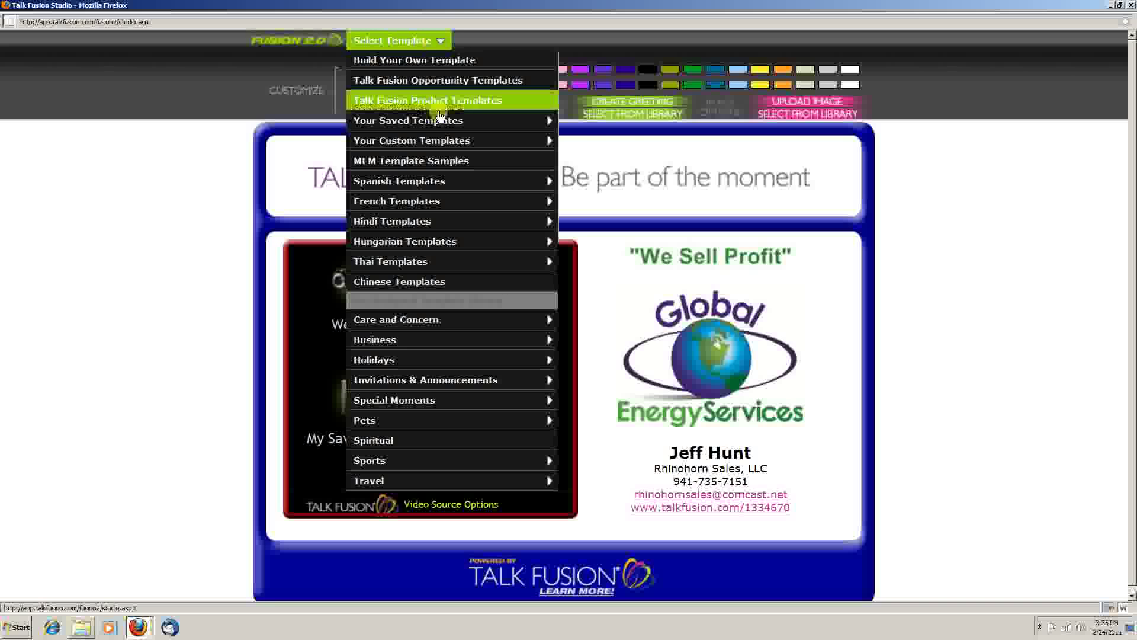
mouse_move(445, 126)
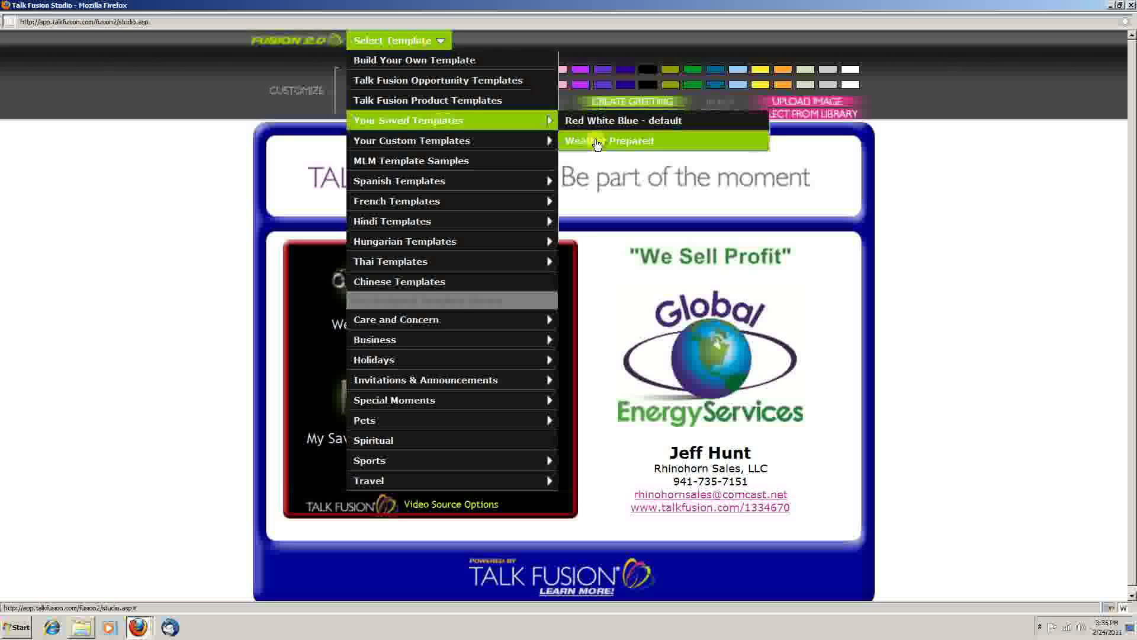
left_click(597, 142)
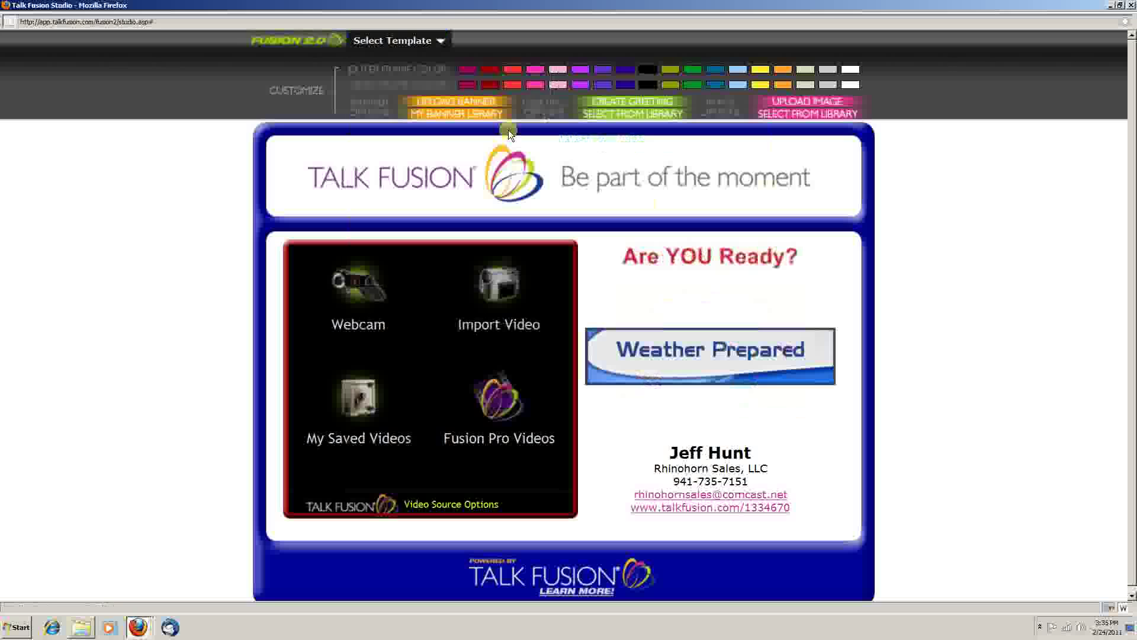
left_click(395, 39)
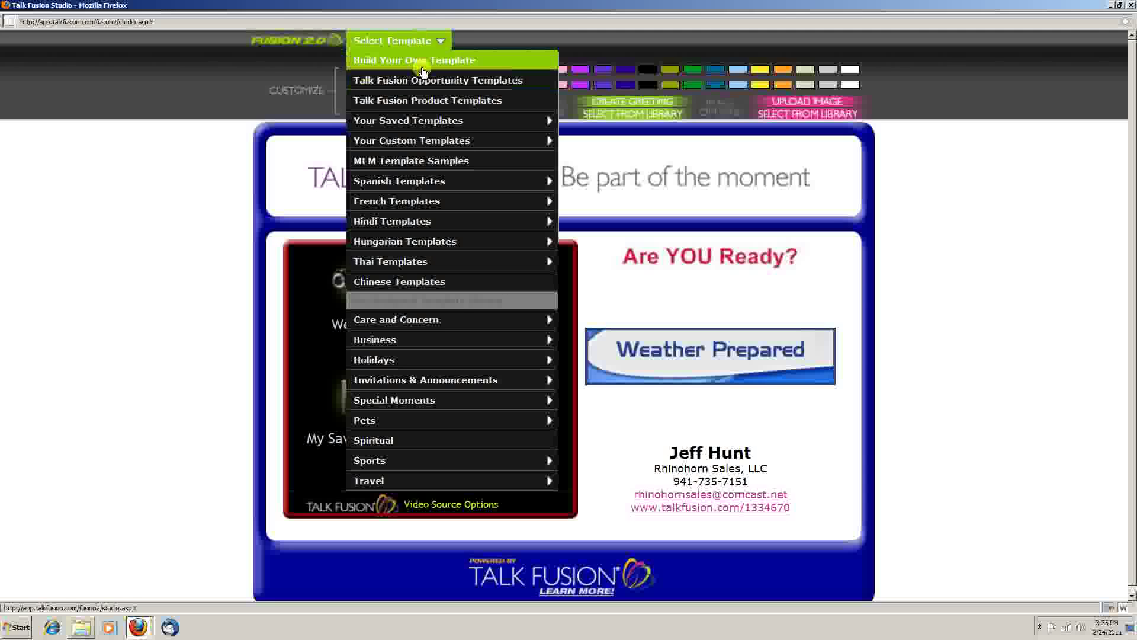
mouse_move(409, 125)
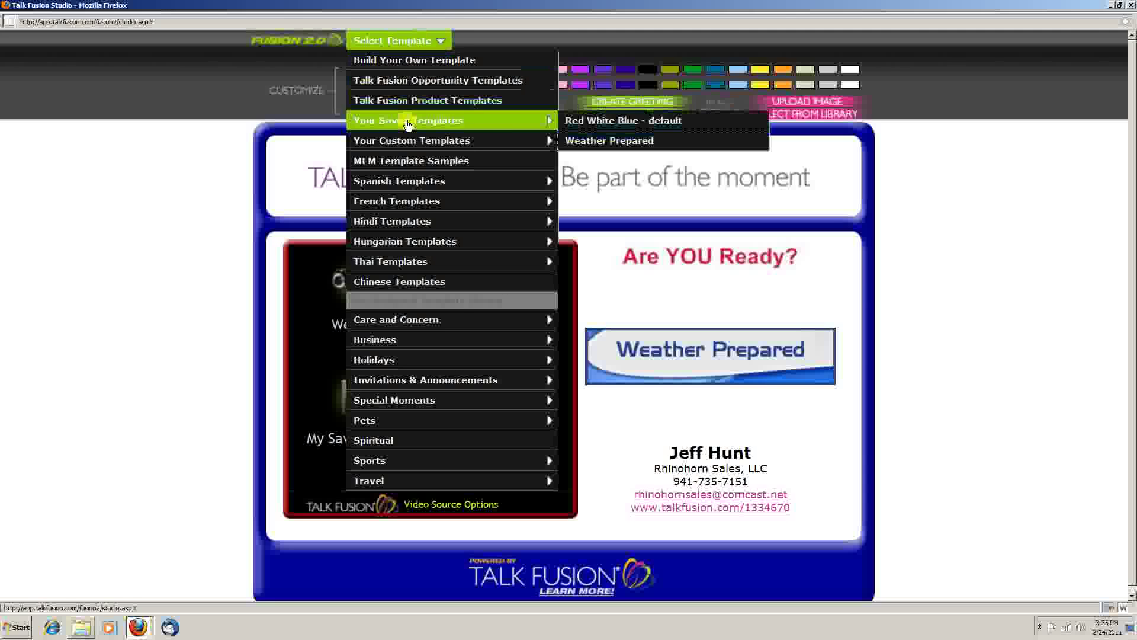
Switch to the Red White Blue default template and use the Share Special Moments header banner.
left_click(572, 121)
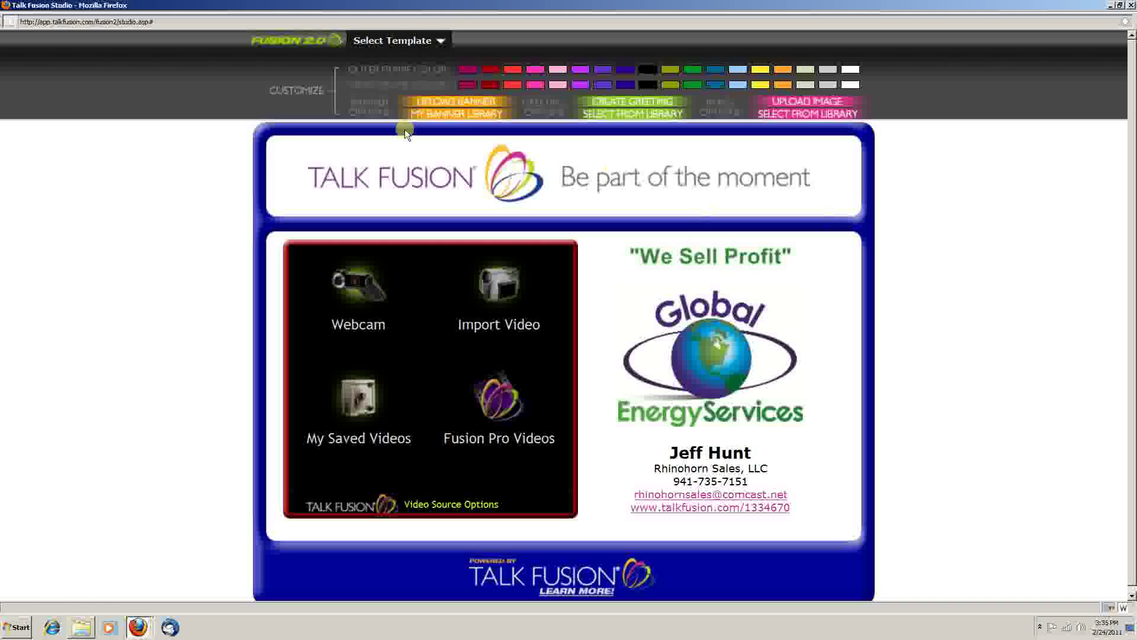
left_click(455, 115)
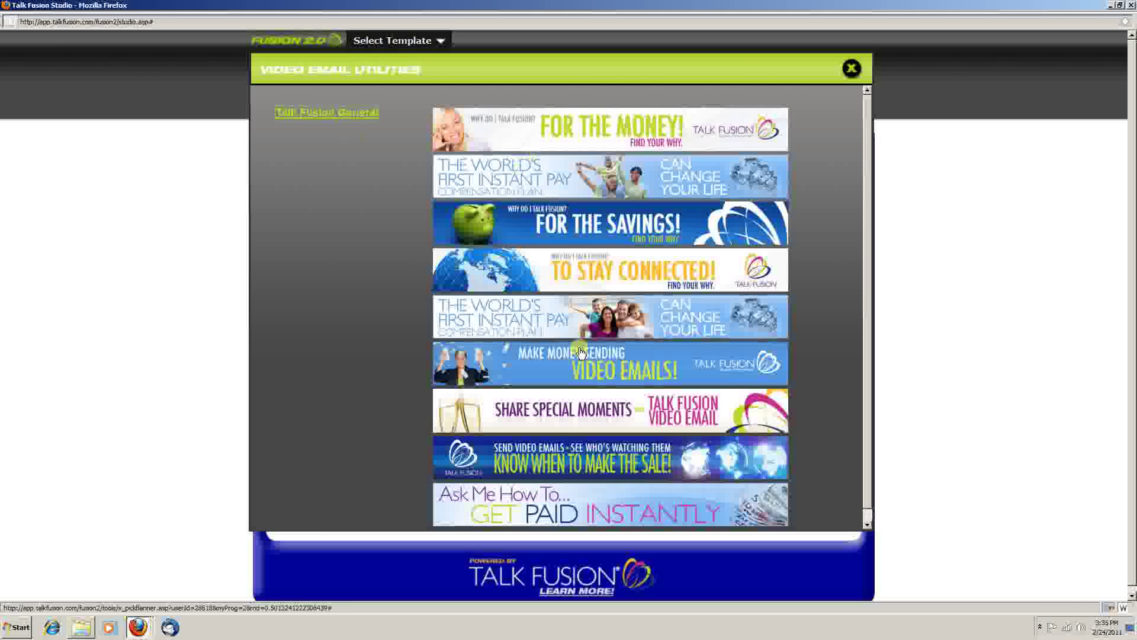
left_click(635, 419)
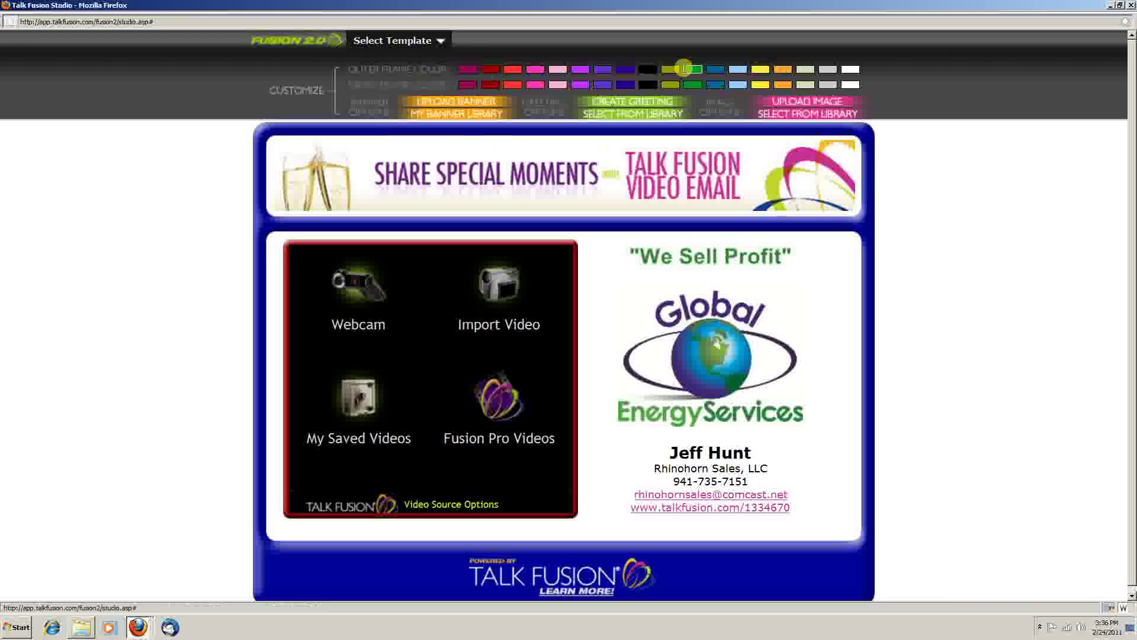
Set the email's outer frame to dark red and the video panel border to yellow.
left_click(494, 71)
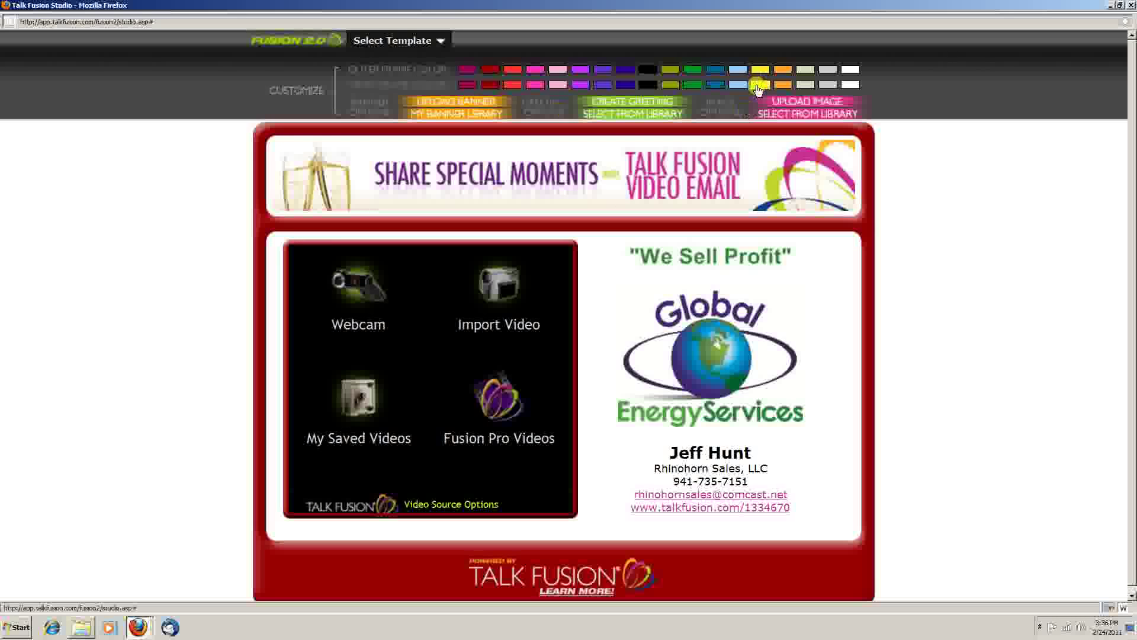
left_click(759, 86)
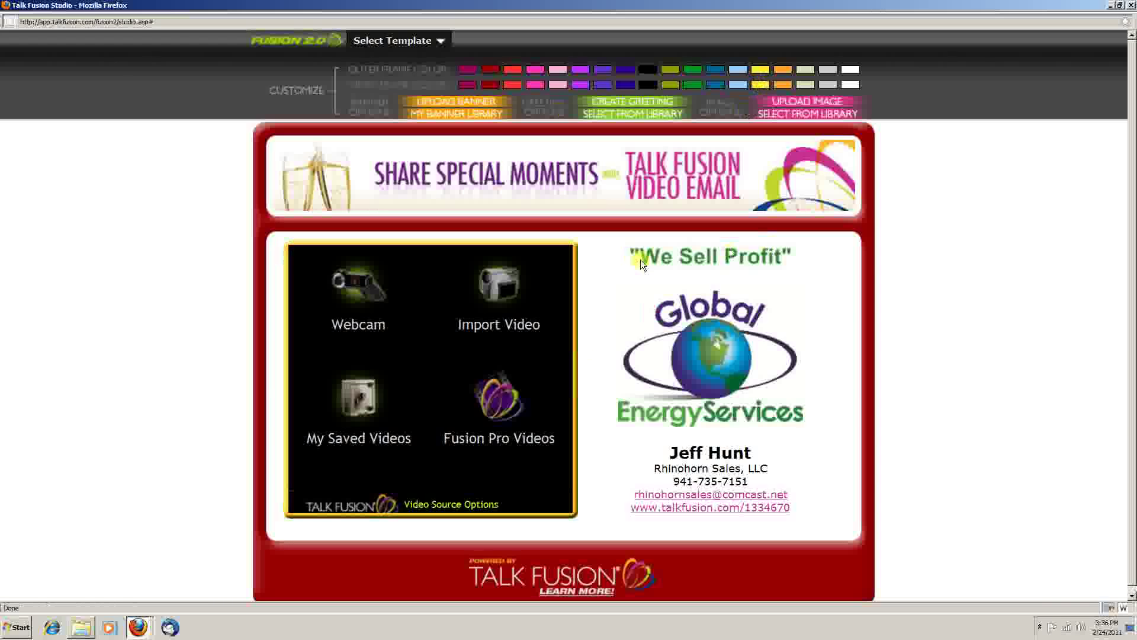
Create a navy 'Go Team' text greeting and apply it as the email headline.
left_click(605, 99)
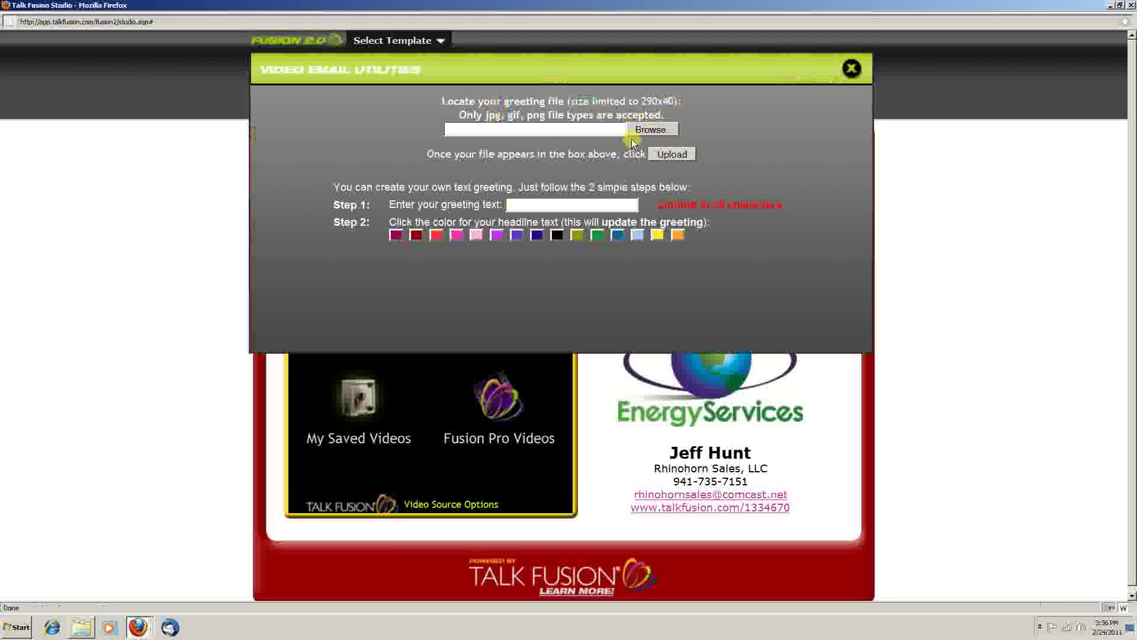
left_click(604, 206)
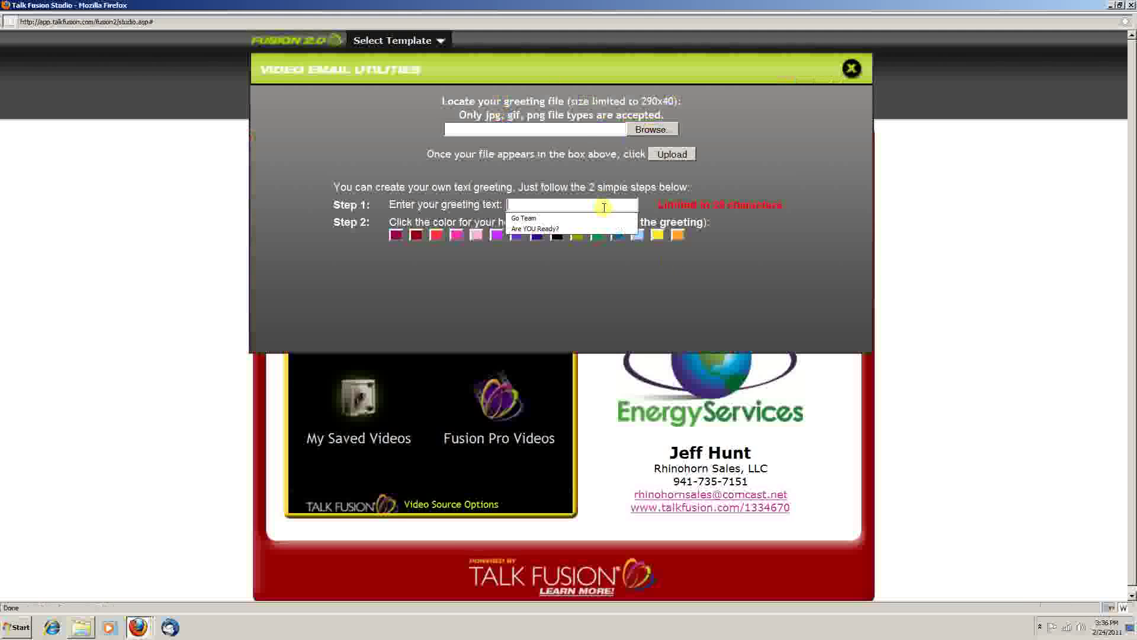
left_click(526, 219)
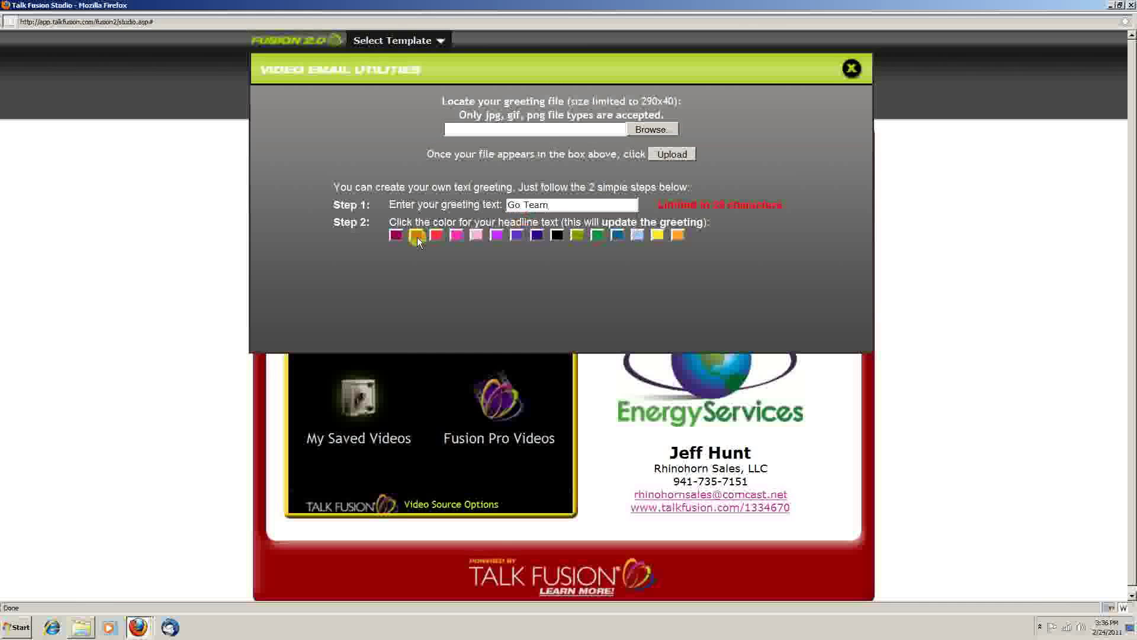
left_click(536, 235)
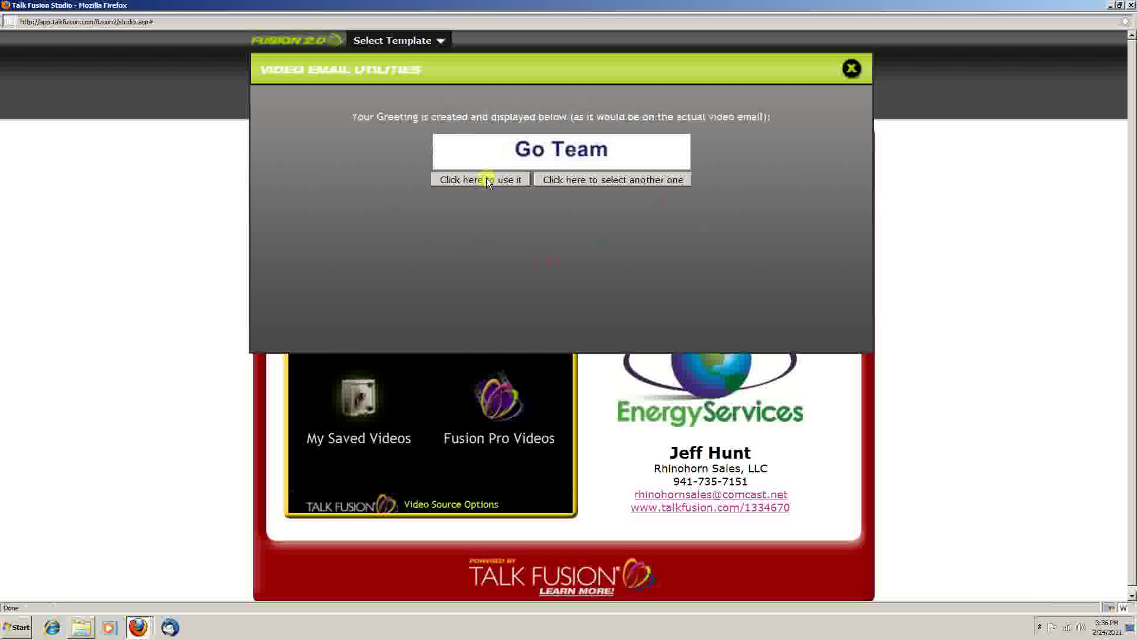
left_click(483, 177)
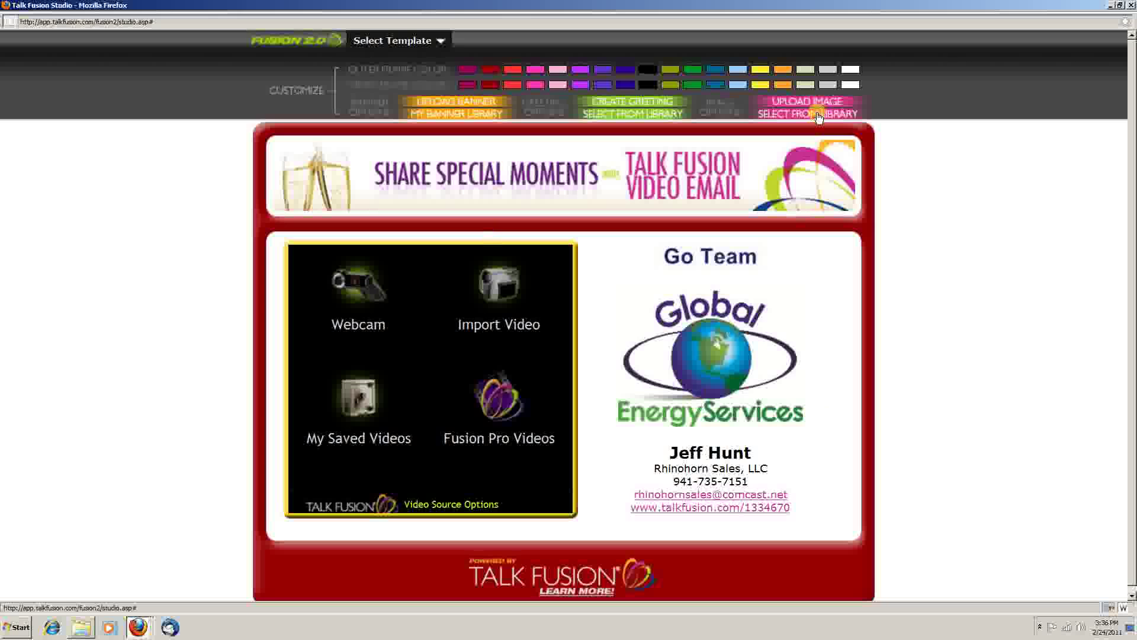
Replace the logo with the Weather Prepared image from My Saved Photos.
left_click(818, 113)
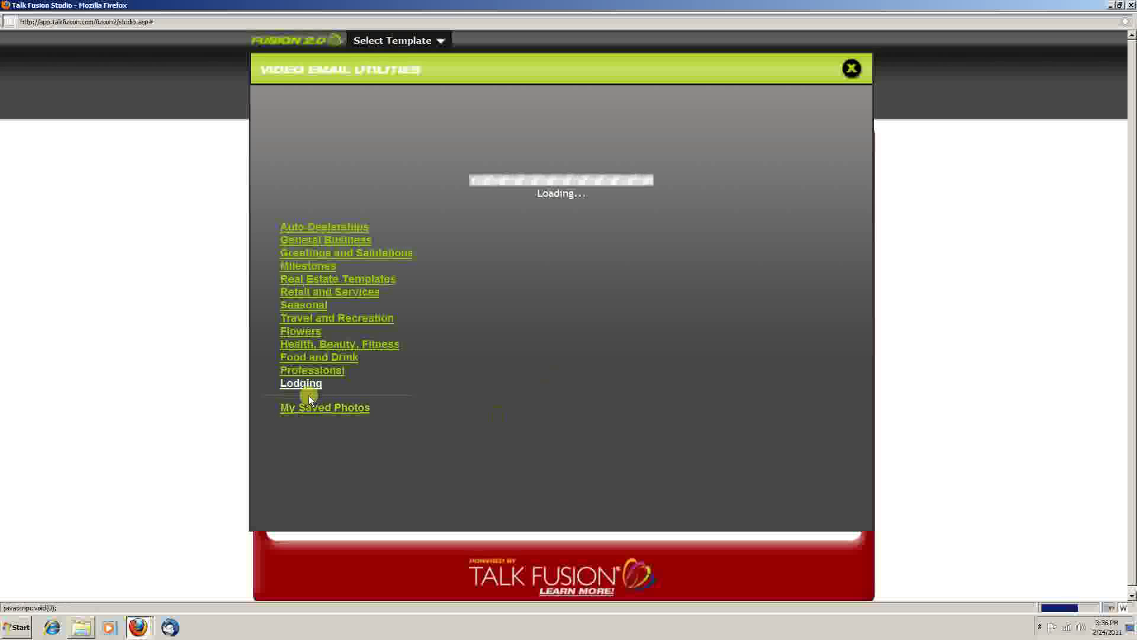
left_click(317, 411)
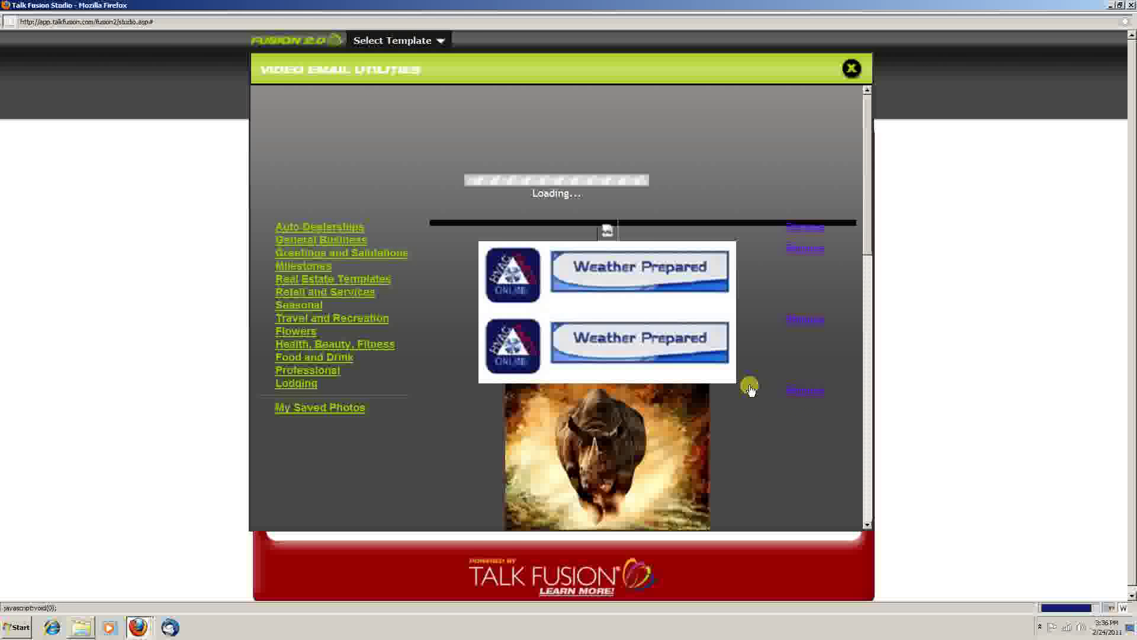
scroll(764, 403, "down", 6)
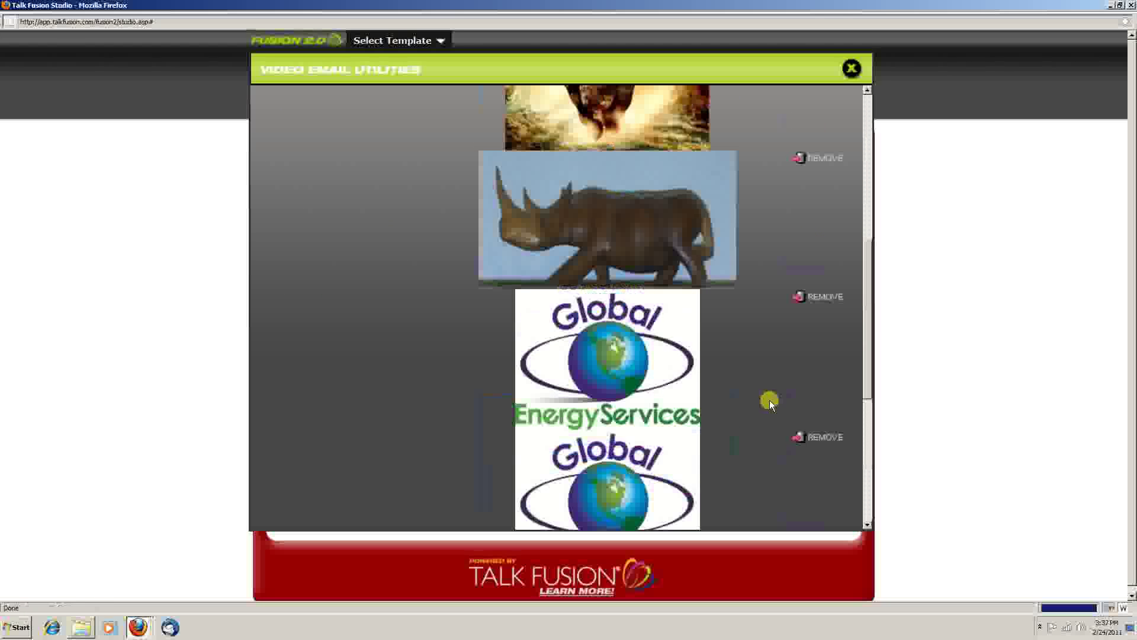
scroll(768, 416, "down", 4)
left_click(591, 363)
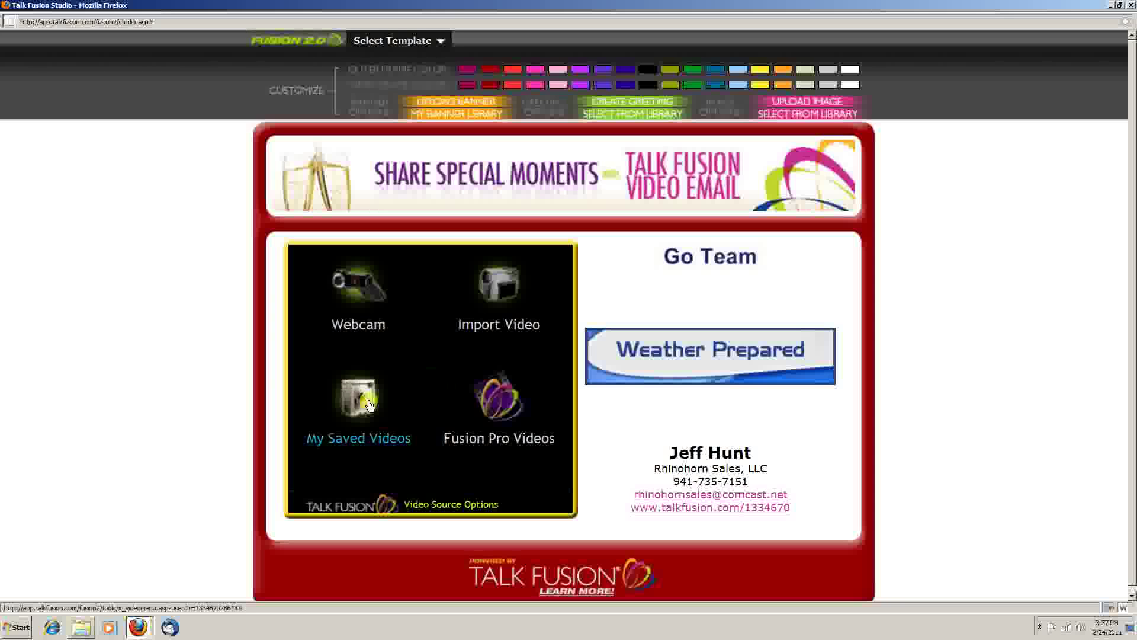
Load the saved 'Are YOU Ready?' Weather Prepared video into the email's video player.
left_click(361, 407)
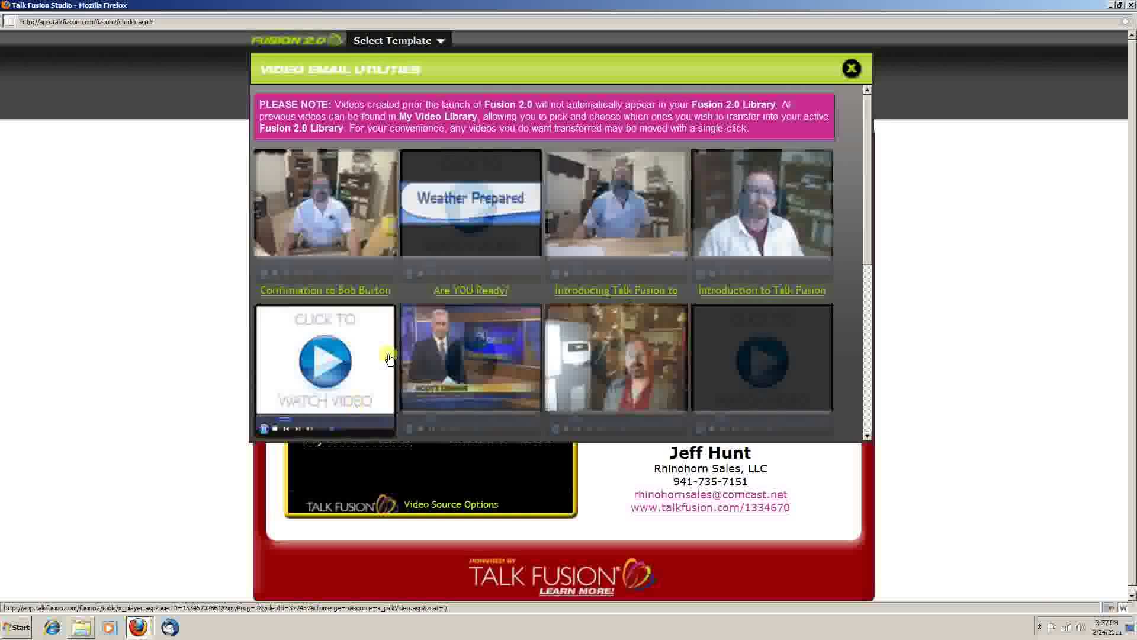
left_click(462, 207)
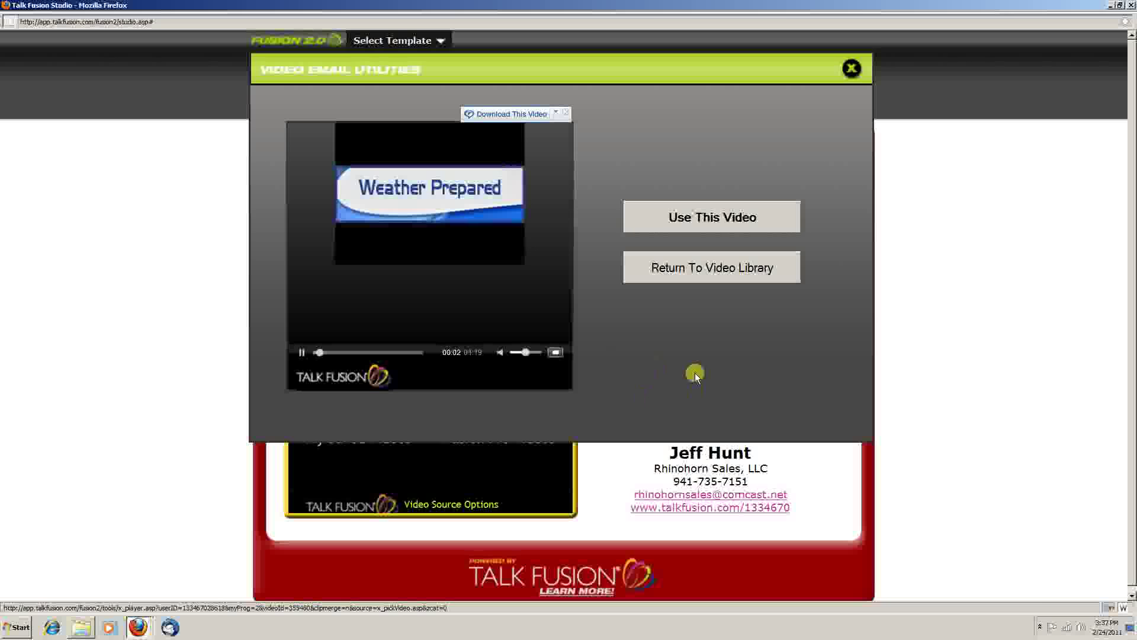
left_click(712, 215)
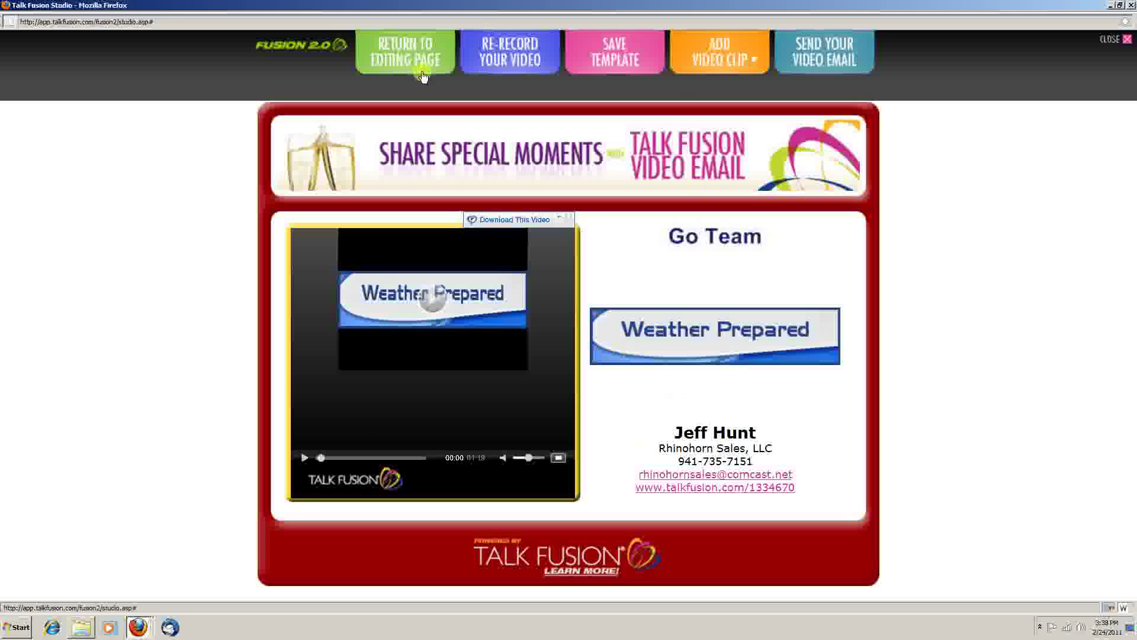
Go to the send page with Send Your Video Email.
left_click(820, 49)
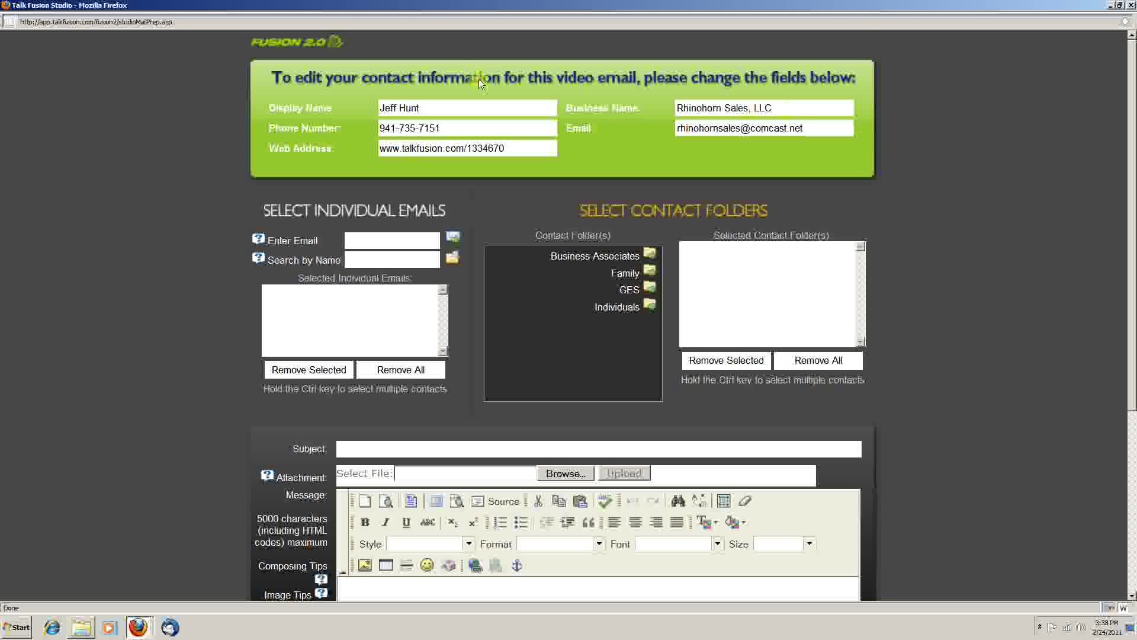
Add the Family contact folder to the selected recipient folders.
left_click(360, 241)
left_click(652, 275)
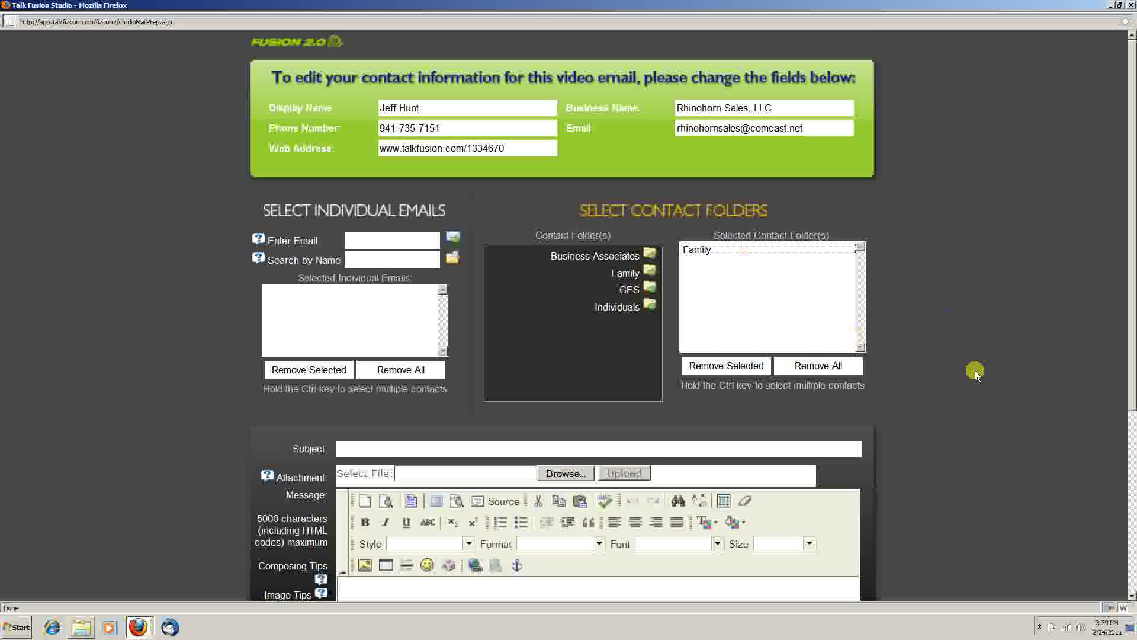
scroll(975, 371, "down", 2)
scroll(978, 371, "down", 6)
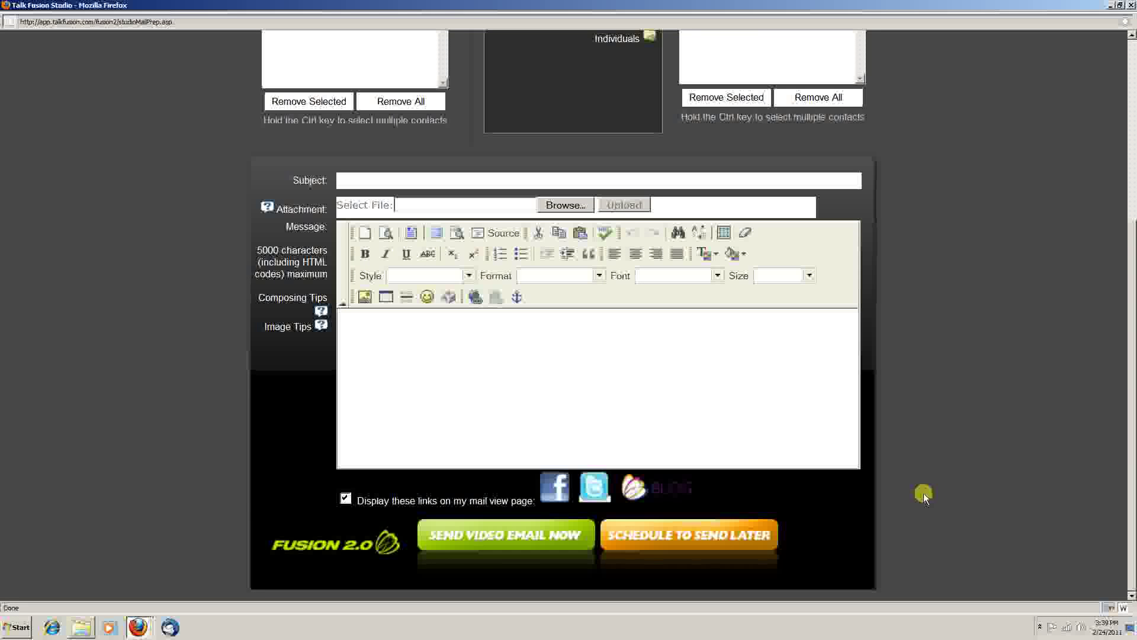
scroll(994, 493, "up", 5)
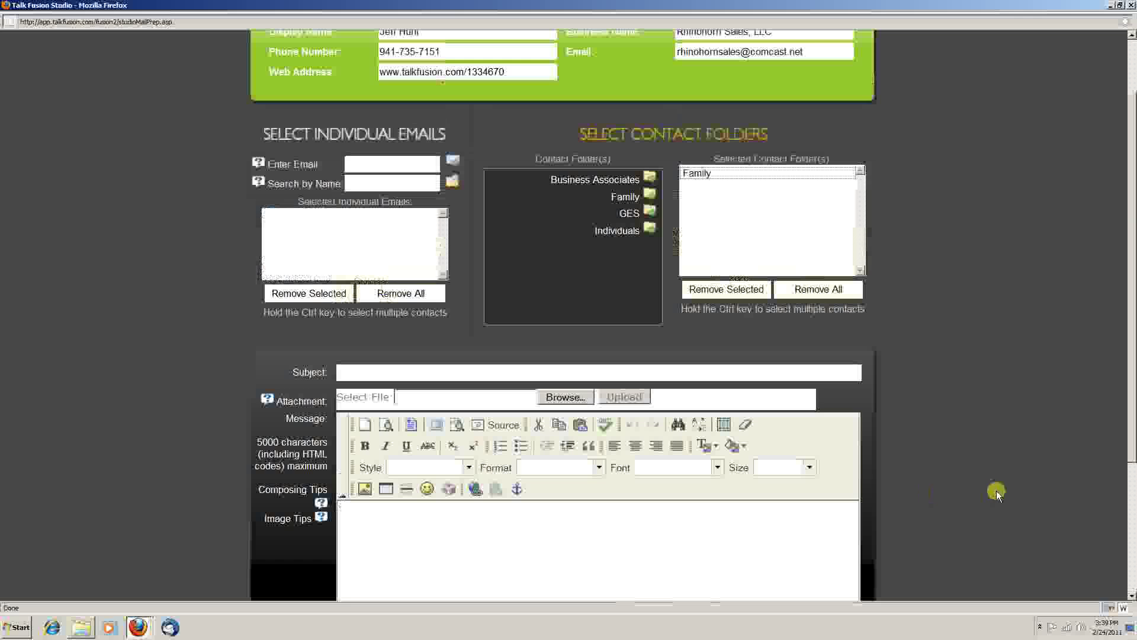
scroll(998, 494, "up", 2)
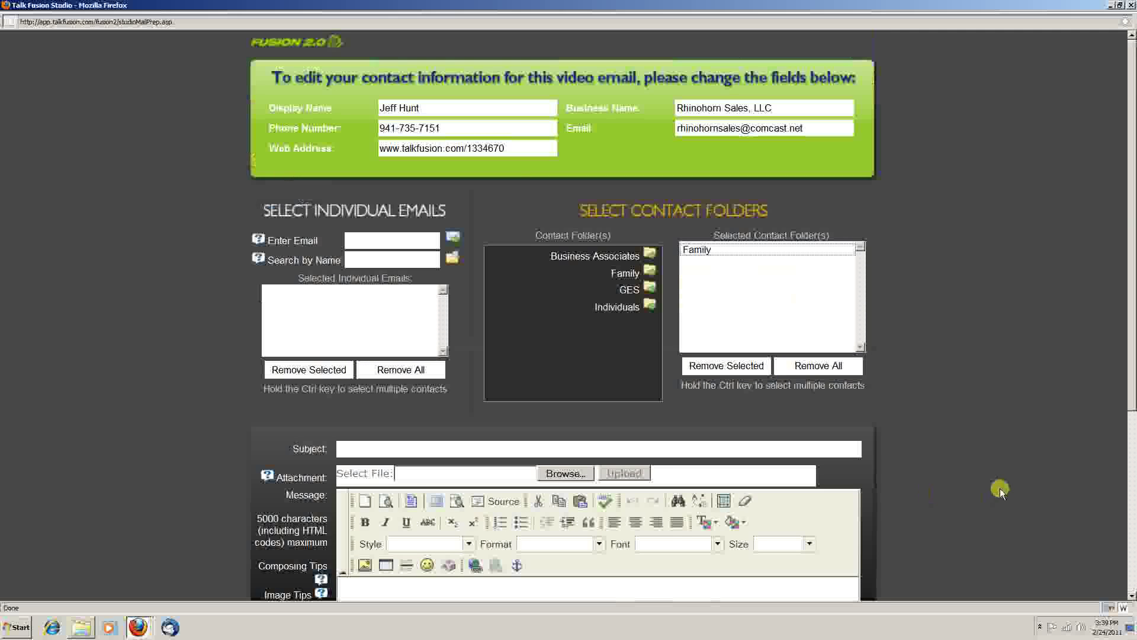